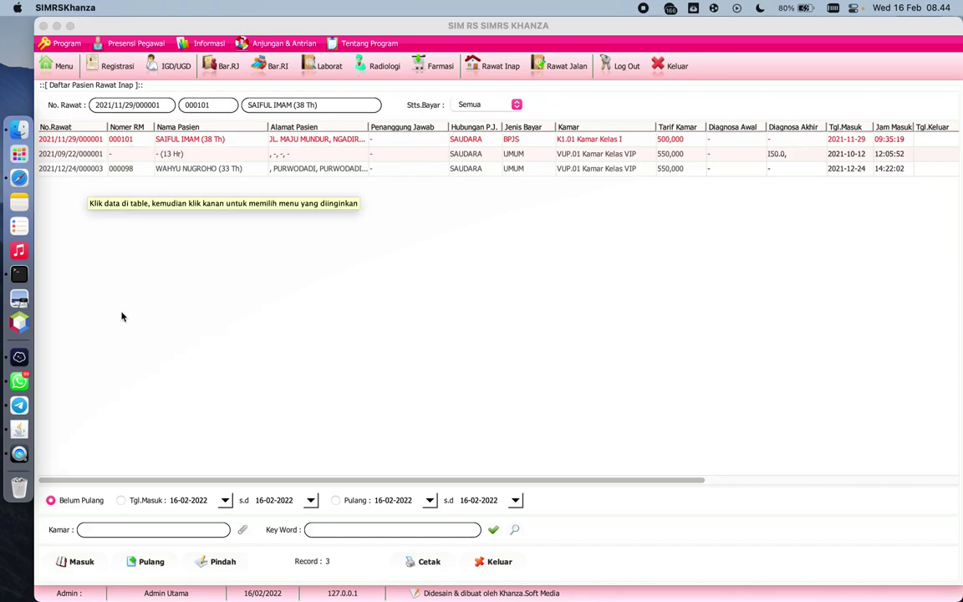
Open the inpatient treatment record of the BPJS patient in Kamar Kelas I and start a Permintaan Resep Pulang request
{"action": "double_click", "coordinate": [73, 139]}
{"action": "left_click", "coordinate": [176, 286]}
{"action": "left_click", "coordinate": [47, 315]}
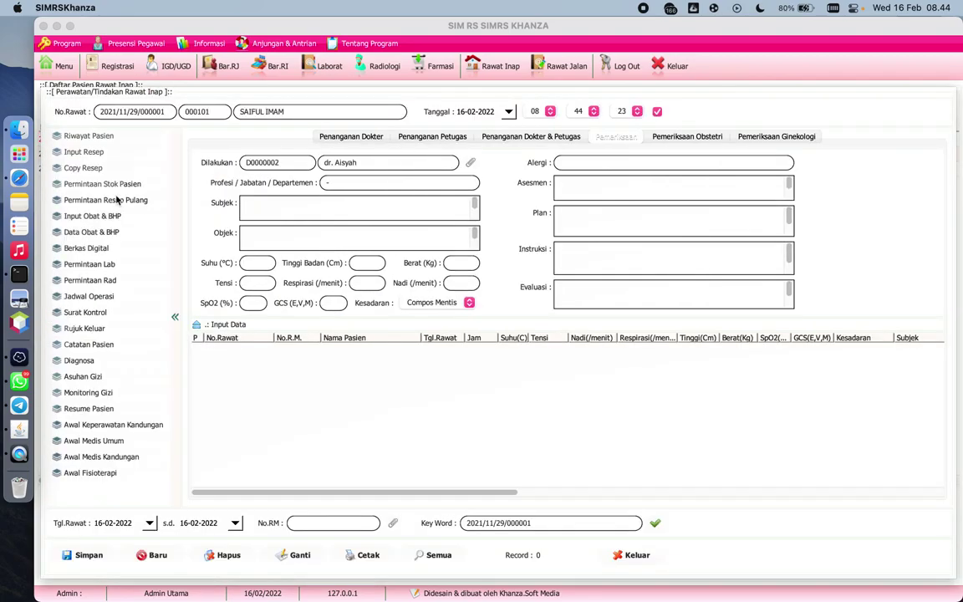
{"action": "left_click", "coordinate": [102, 201]}
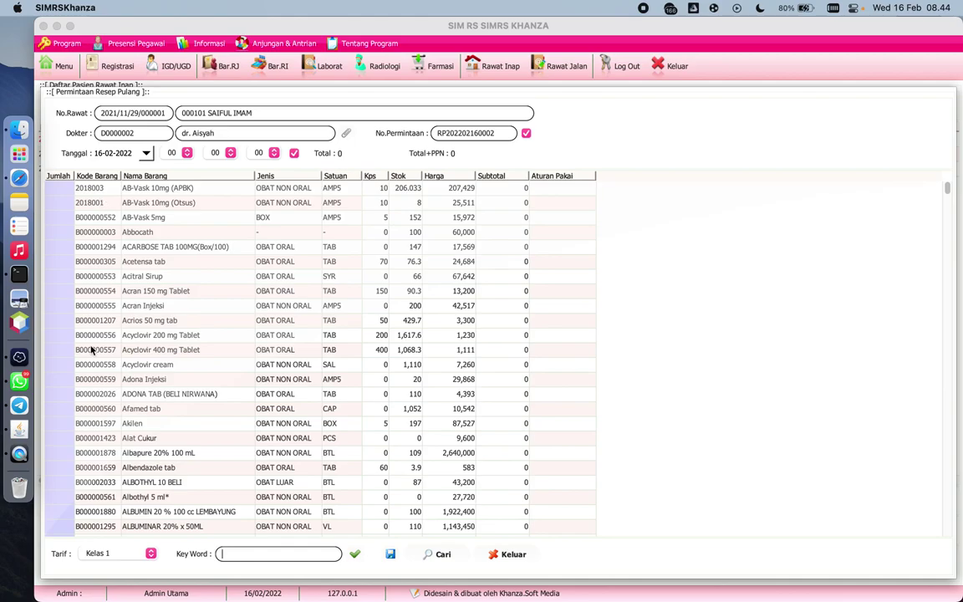
Try to request a quantity of 10 for Albendazole tab
{"action": "left_click", "coordinate": [59, 336]}
{"action": "left_click", "coordinate": [66, 470]}
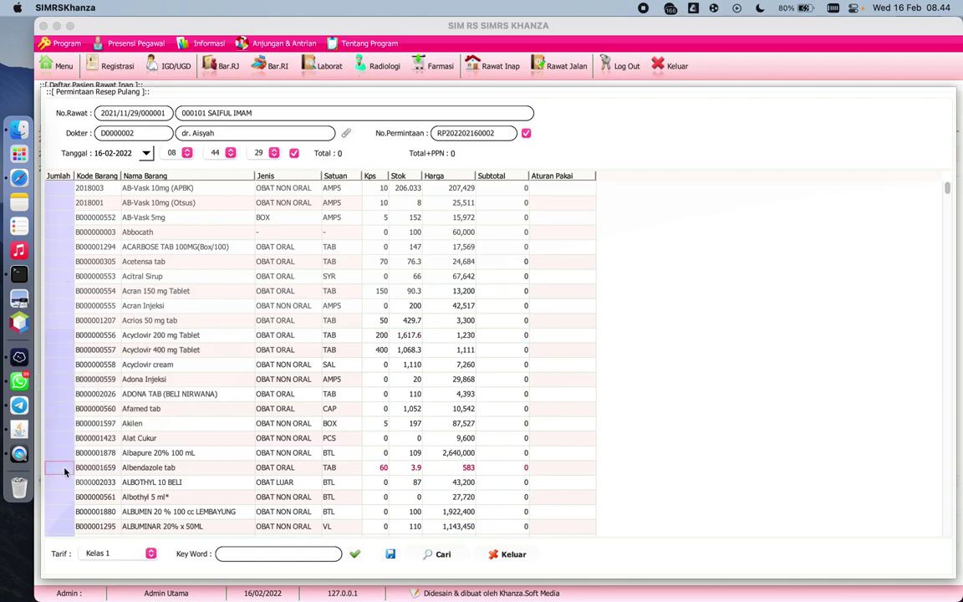
{"action": "type", "text": "10"}
{"action": "key", "text": "Return"}
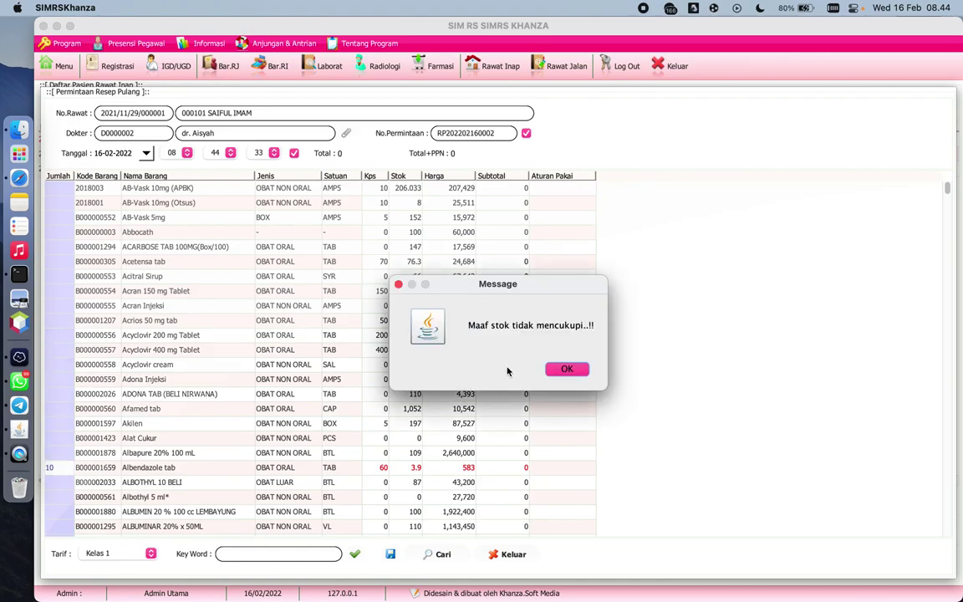
{"action": "left_click", "coordinate": [567, 369]}
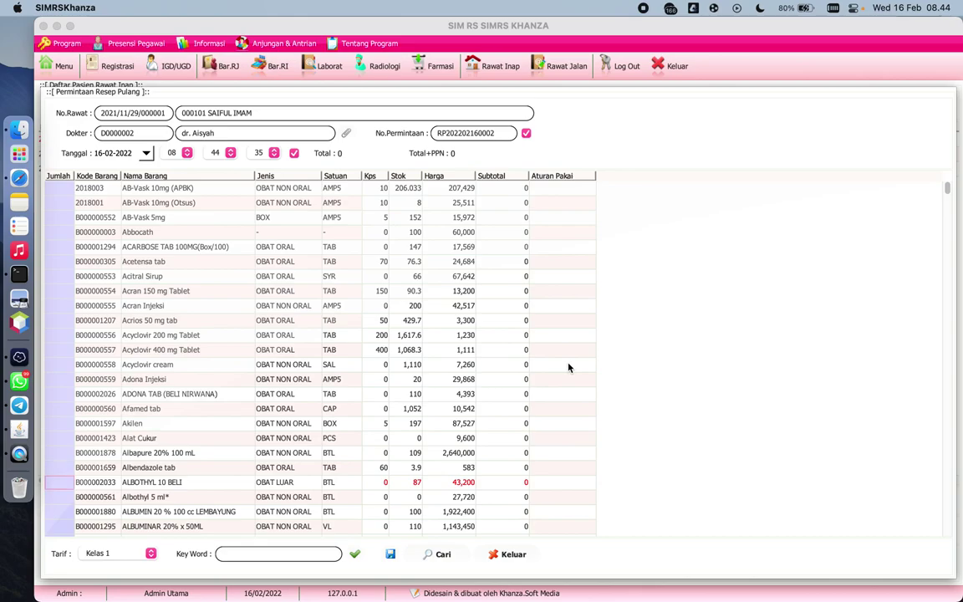
Enter a quantity of 10 for Alco Oral Drop 15 ml and clear it again
{"action": "scroll", "coordinate": [224, 500], "scroll_direction": "down", "scroll_amount": 3}
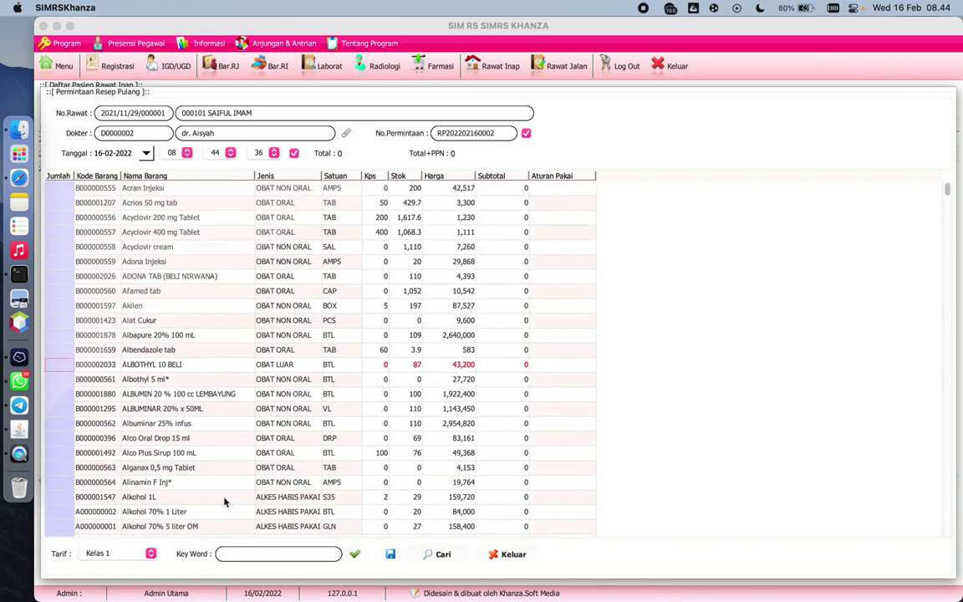
{"action": "left_click", "coordinate": [66, 415]}
{"action": "left_click", "coordinate": [64, 438]}
{"action": "type", "text": "1"}
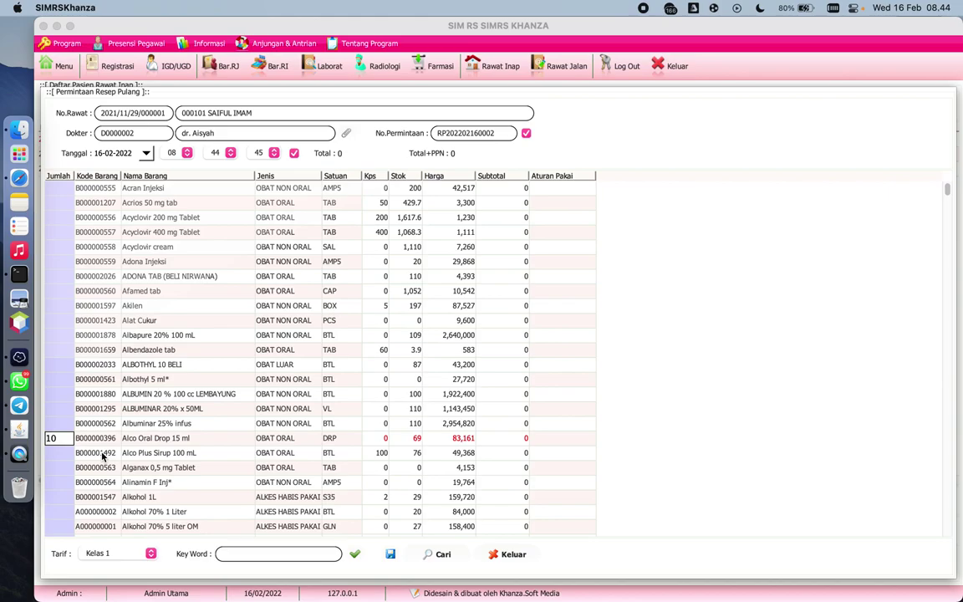
{"action": "type", "text": "0"}
{"action": "key", "text": "Return"}
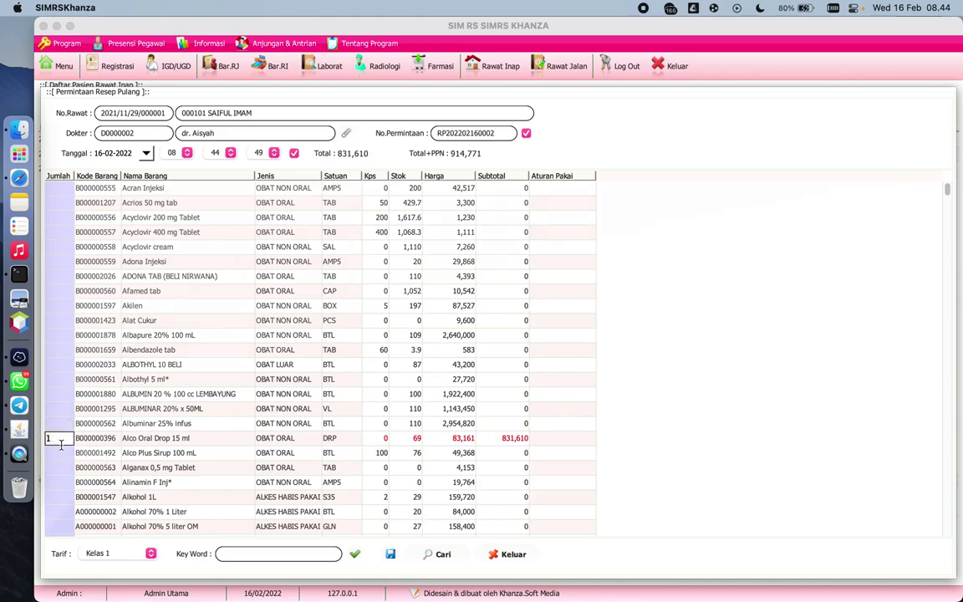
Add Aminefron Tablet to the request with quantity 10 and the usage rule 2 X 1
{"action": "scroll", "coordinate": [60, 445], "scroll_direction": "down", "scroll_amount": 8}
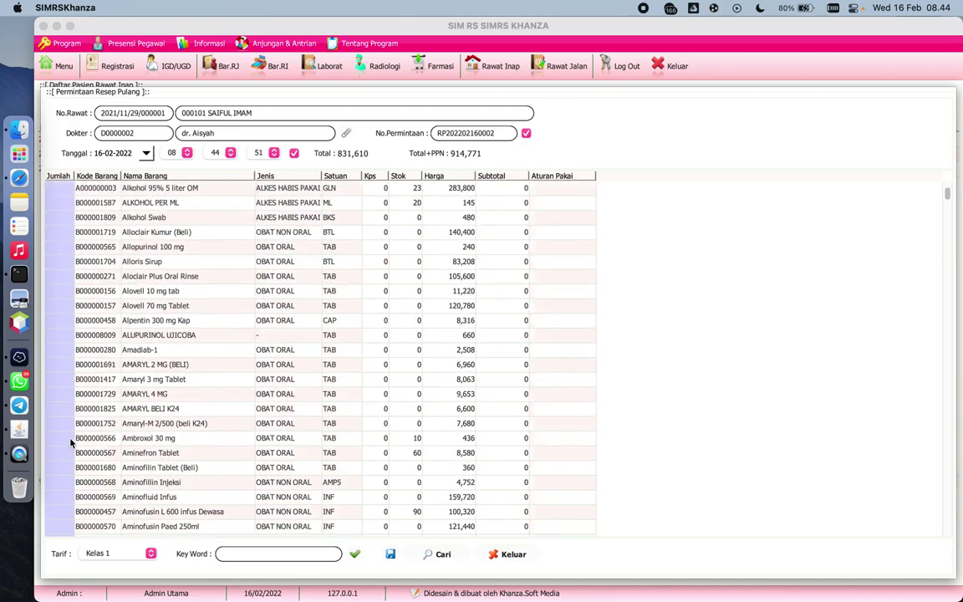
{"action": "left_click", "coordinate": [59, 453]}
{"action": "type", "text": "10"}
{"action": "key", "text": "Return"}
{"action": "left_click", "coordinate": [554, 453]}
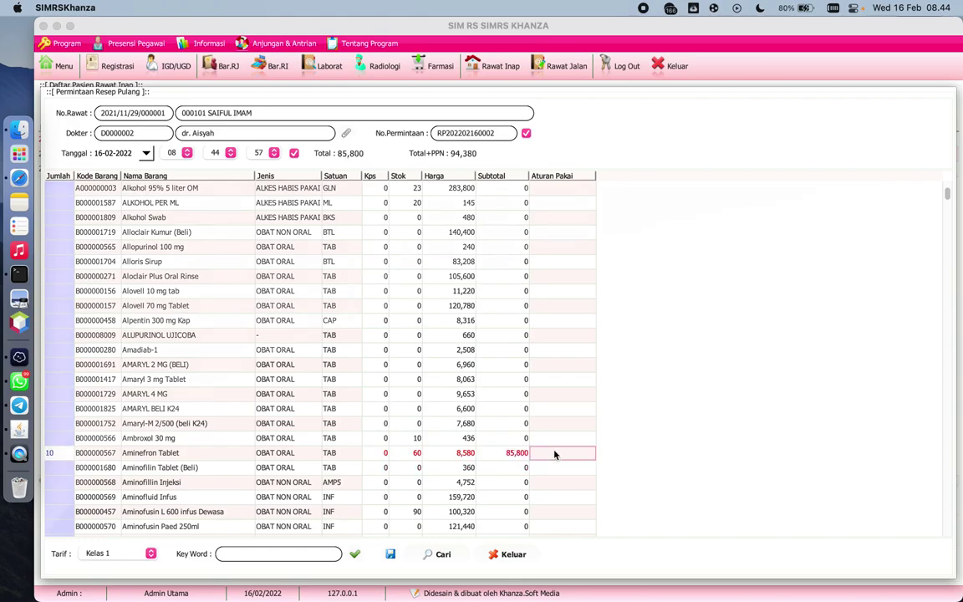
{"action": "double_click", "coordinate": [555, 453]}
{"action": "double_click", "coordinate": [122, 150]}
Add Afamed tab to the request with quantity 10 and the usage rule 2 x 1
{"action": "scroll", "coordinate": [126, 431], "scroll_direction": "up", "scroll_amount": 10}
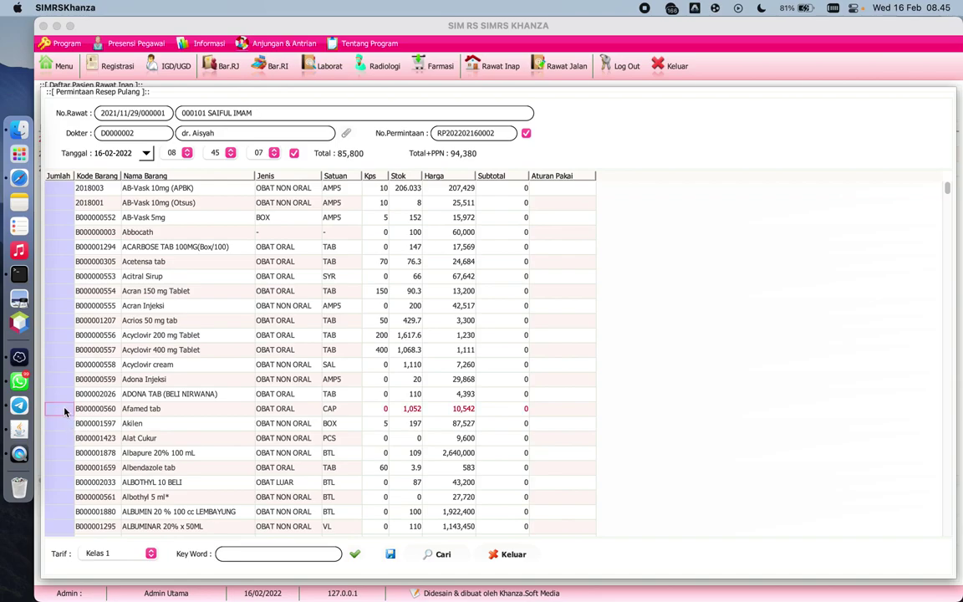
{"action": "type", "text": "10"}
{"action": "key", "text": "Return"}
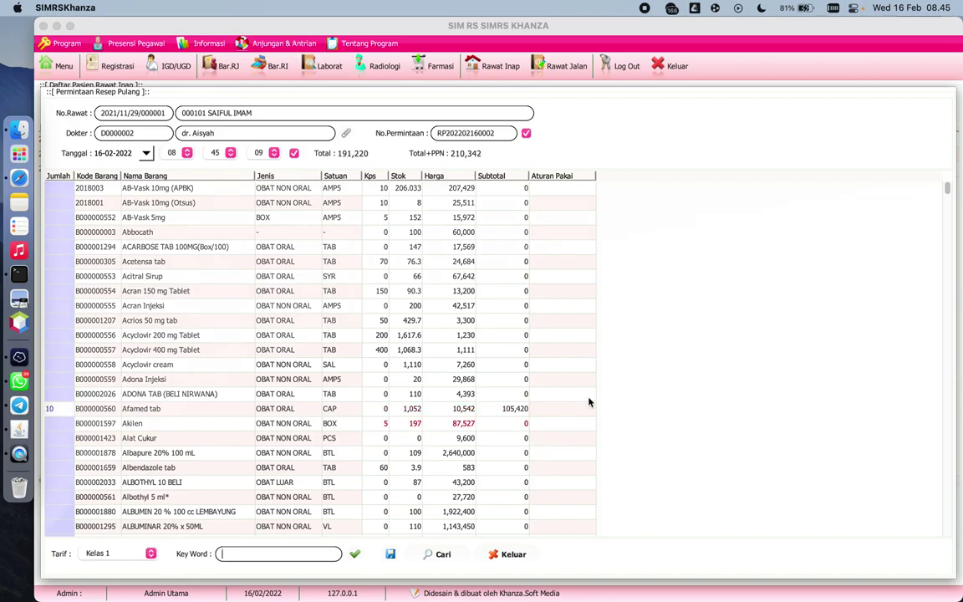
{"action": "double_click", "coordinate": [580, 409]}
{"action": "type", "text": "2 x 1"}
{"action": "key", "text": "Return"}
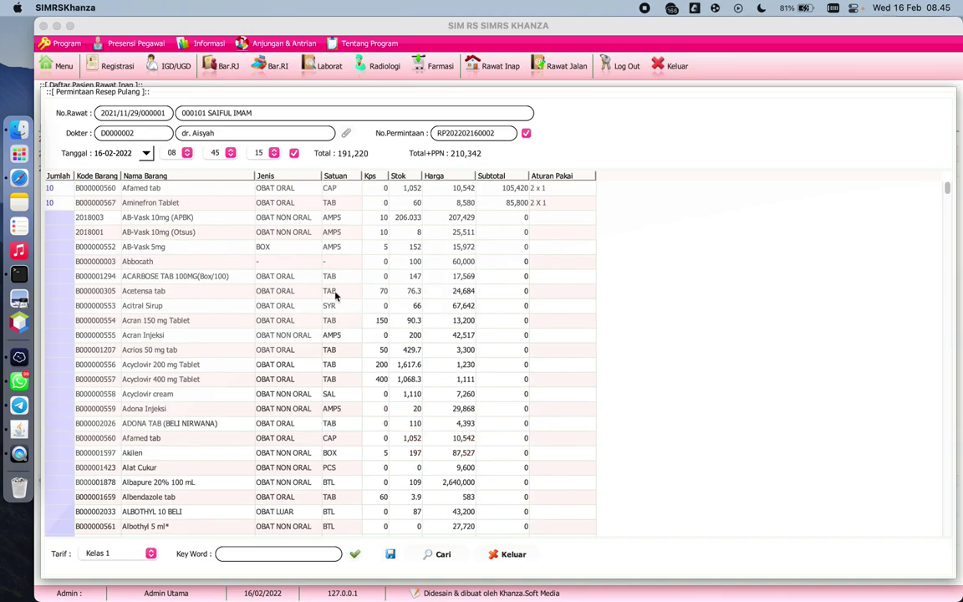
Save the take-home prescription request and check it in the list of the patient's requests
{"action": "left_click", "coordinate": [390, 555]}
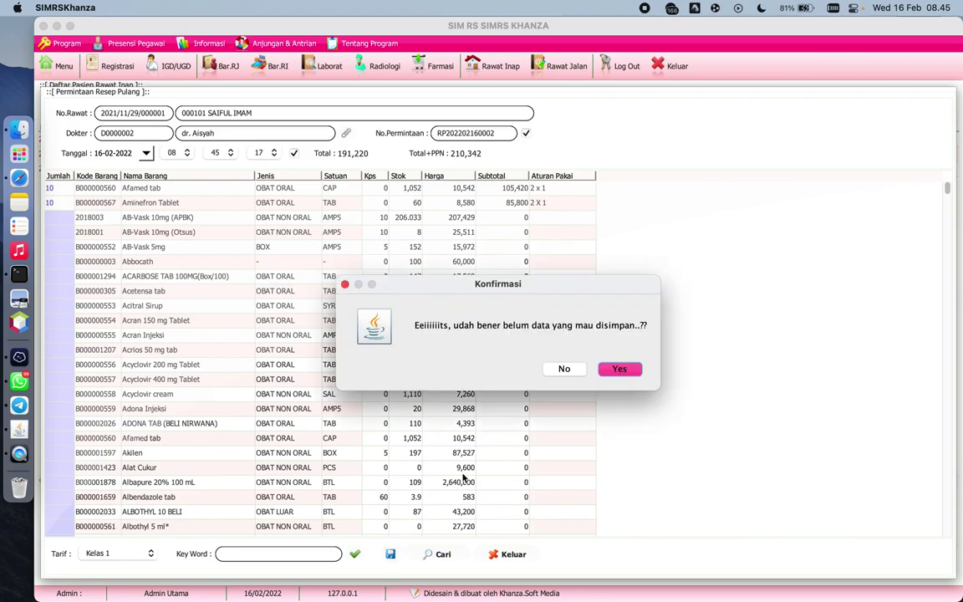
{"action": "left_click", "coordinate": [619, 370]}
{"action": "left_click", "coordinate": [297, 483]}
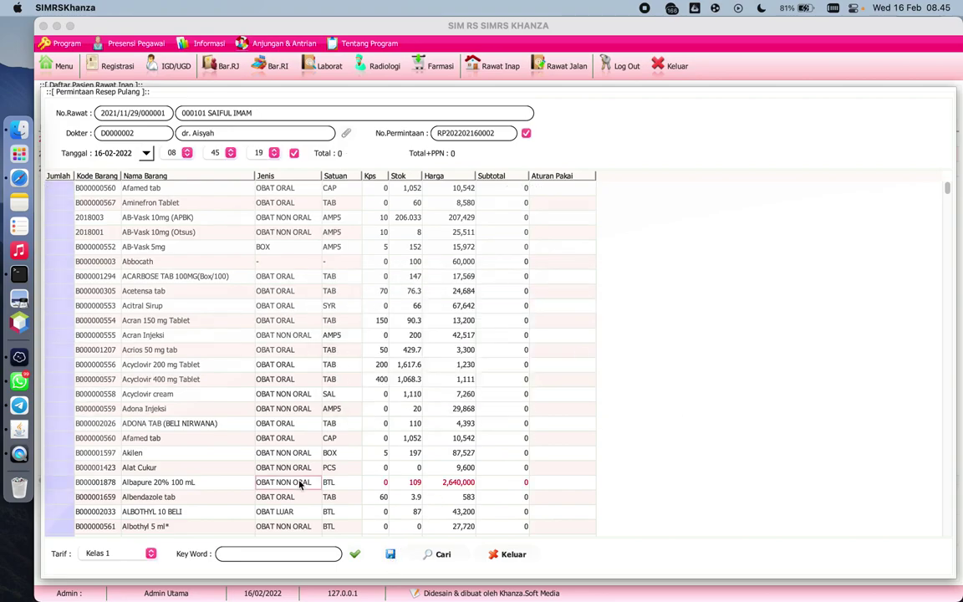
{"action": "left_click", "coordinate": [439, 554]}
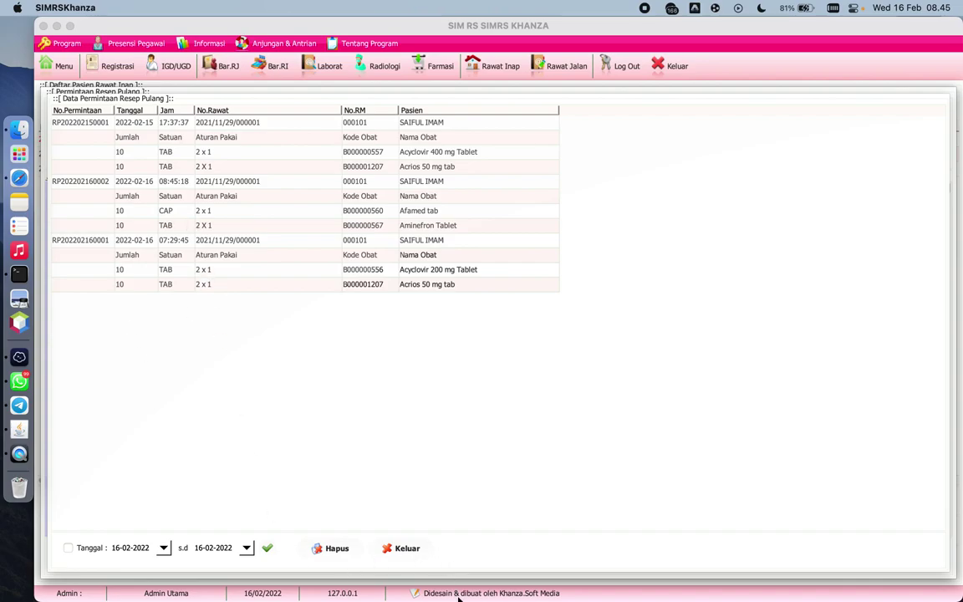
{"action": "left_click", "coordinate": [405, 549]}
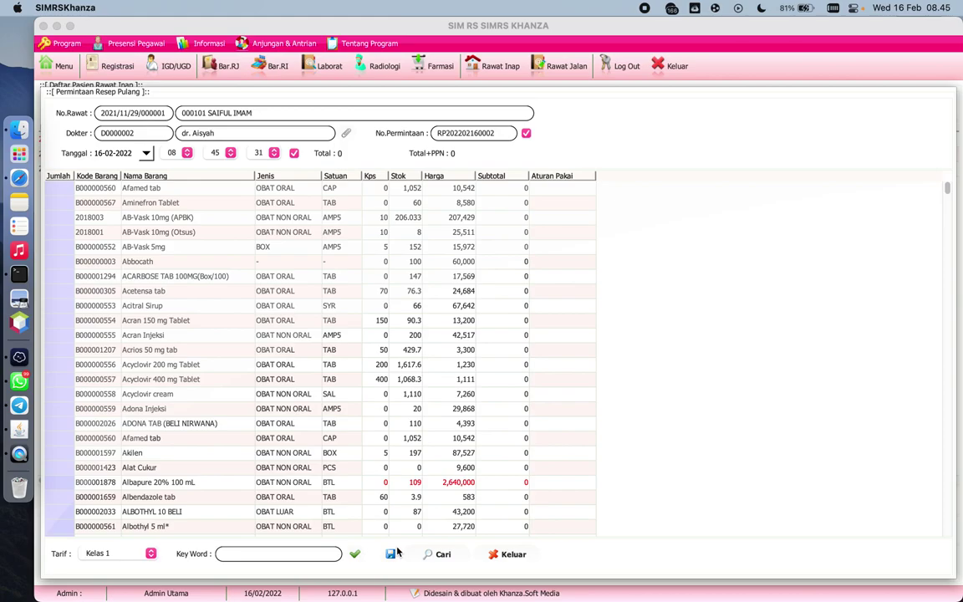
Open the pharmacy's doctor prescription list and display the inpatient take-home requests (Permintaan Resep Pulang)
{"action": "left_click", "coordinate": [441, 64]}
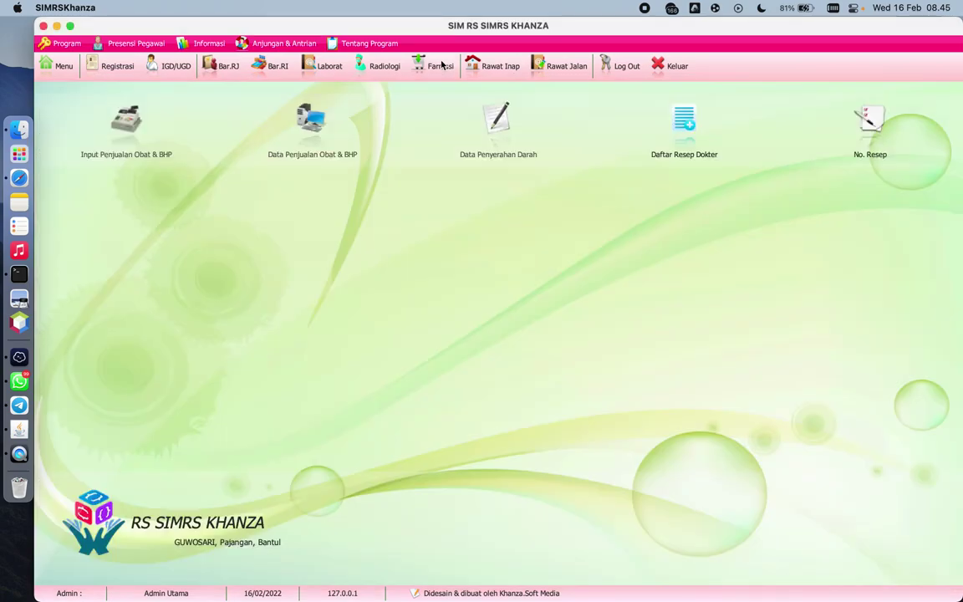
{"action": "left_click", "coordinate": [678, 153]}
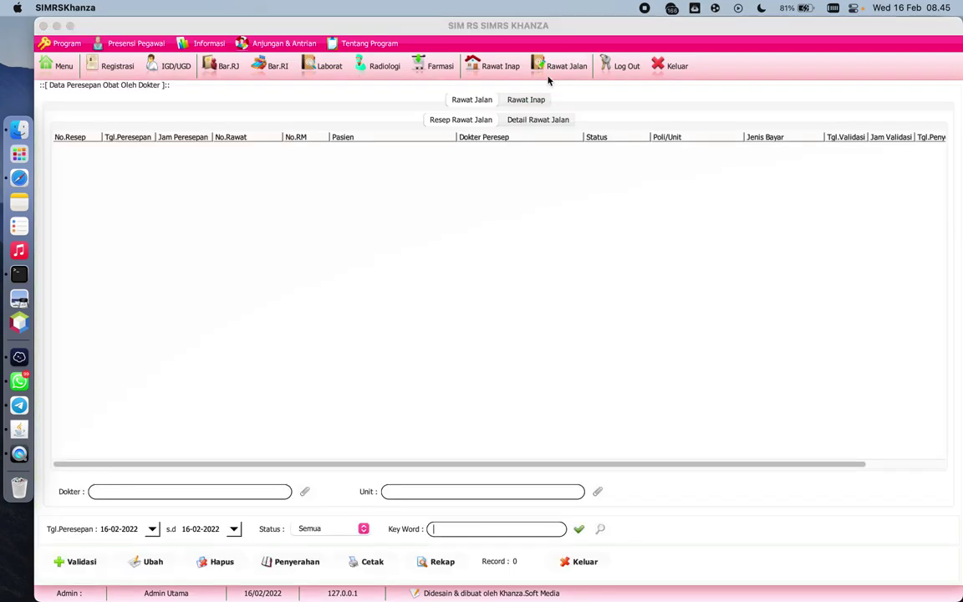
{"action": "left_click", "coordinate": [527, 100]}
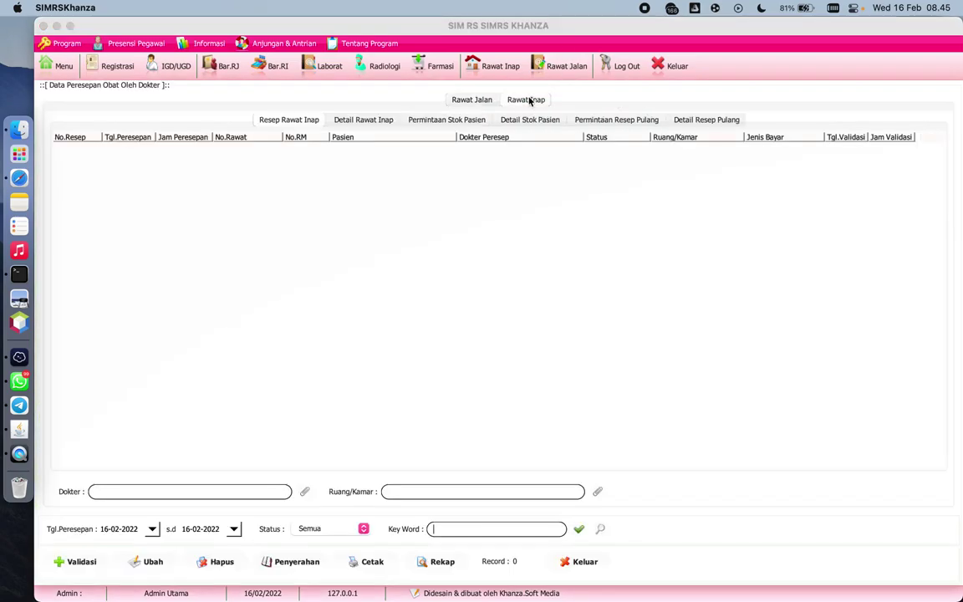
{"action": "left_click", "coordinate": [595, 121]}
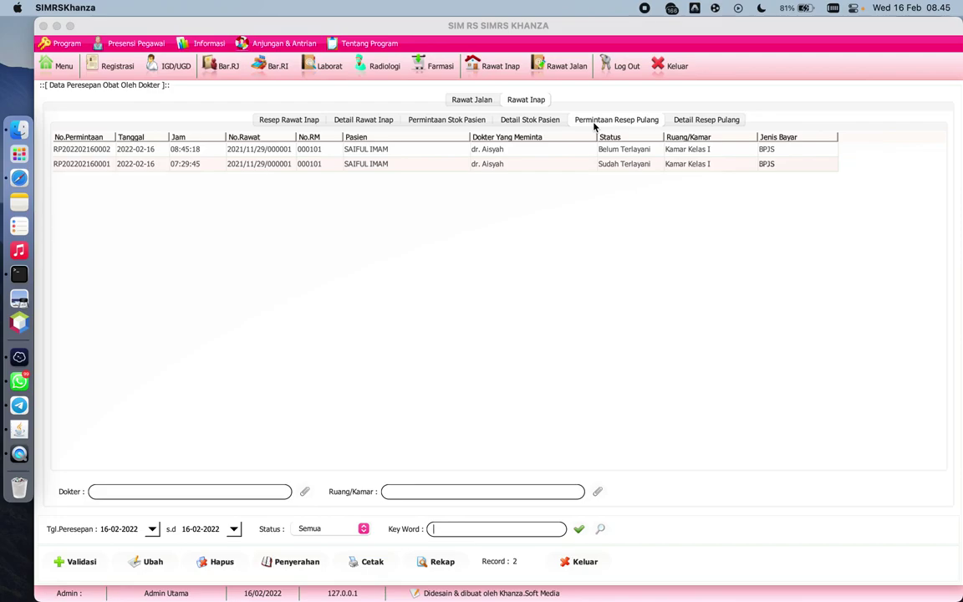
Open the unserved take-home request for editing, review its items and close it without changes
{"action": "left_click", "coordinate": [81, 151]}
{"action": "left_click", "coordinate": [154, 562]}
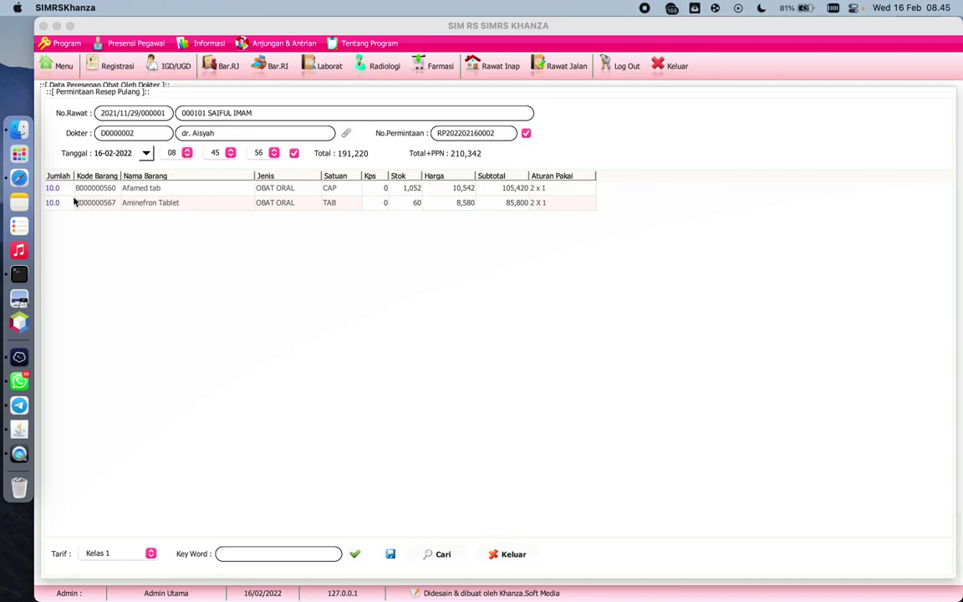
{"action": "left_click", "coordinate": [508, 554]}
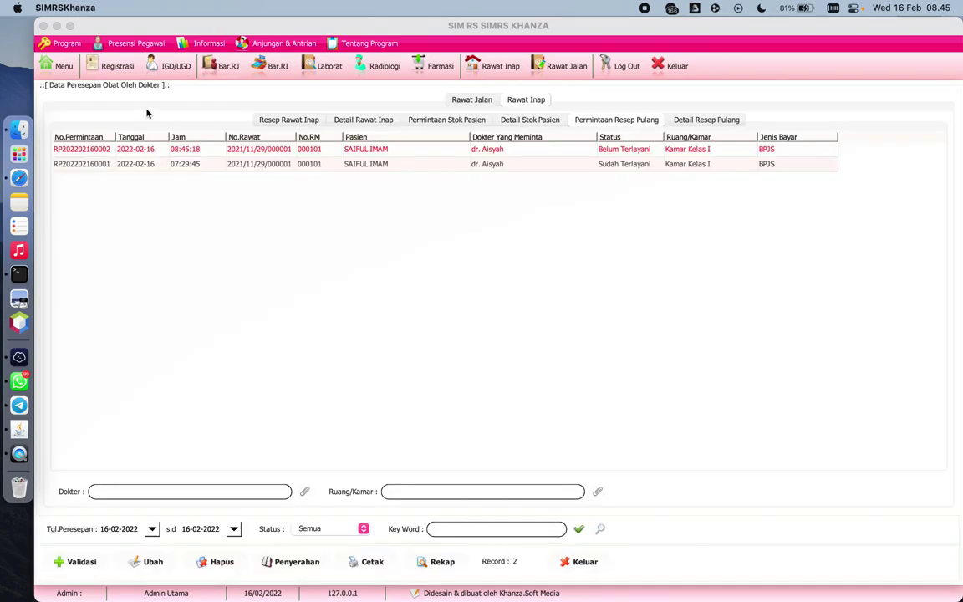
Validate the take-home request with status Belum Terlayani and save its items with Apotek as the stock source
{"action": "left_click", "coordinate": [147, 151]}
{"action": "left_click", "coordinate": [84, 149]}
{"action": "left_click", "coordinate": [81, 562]}
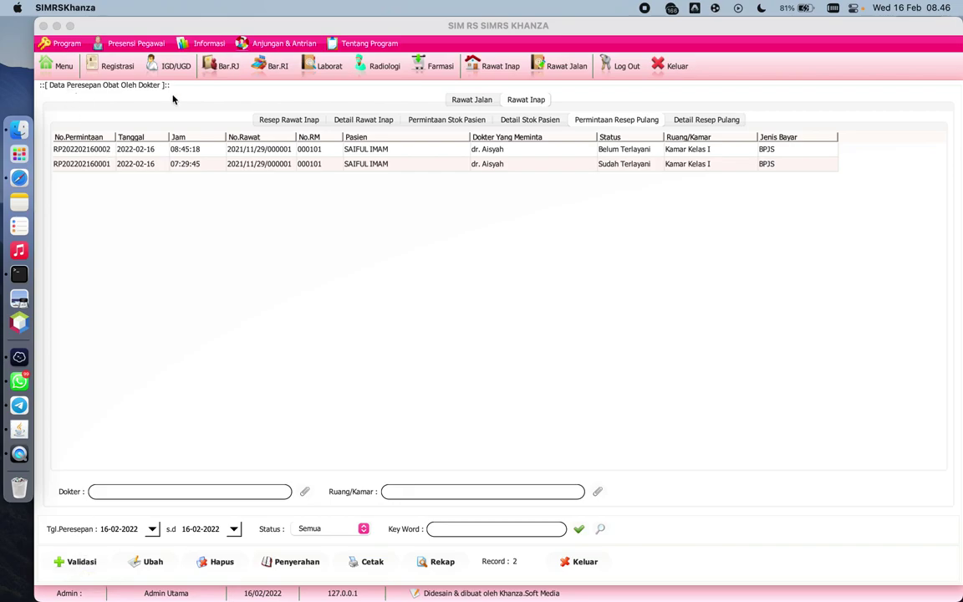
{"action": "left_click", "coordinate": [83, 148]}
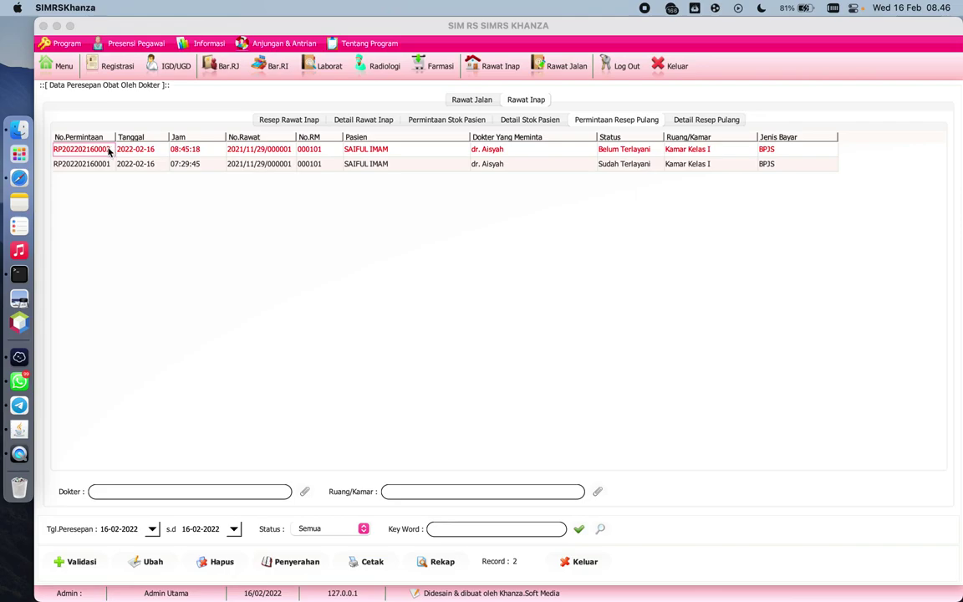
{"action": "left_click", "coordinate": [82, 562]}
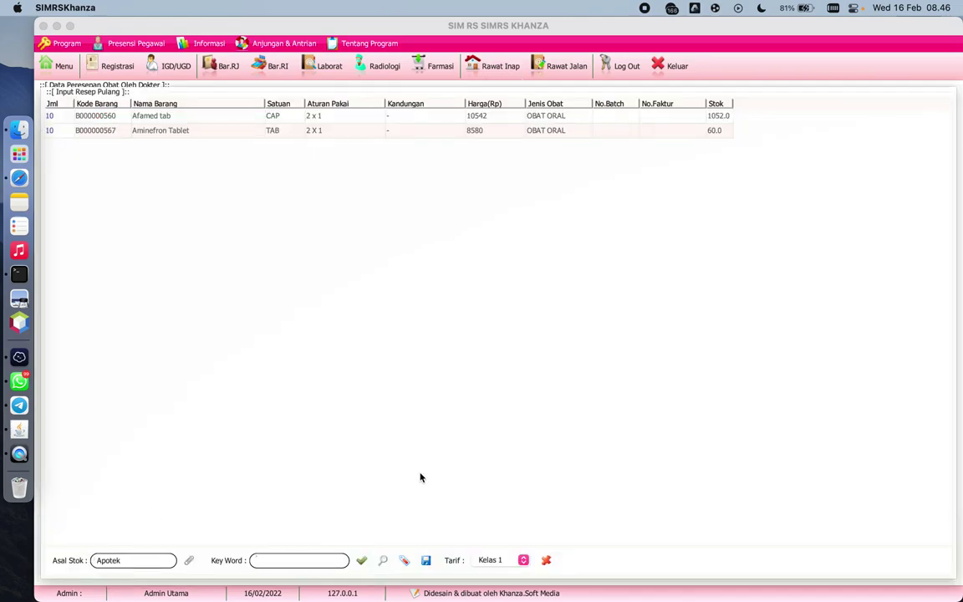
{"action": "left_click", "coordinate": [426, 561]}
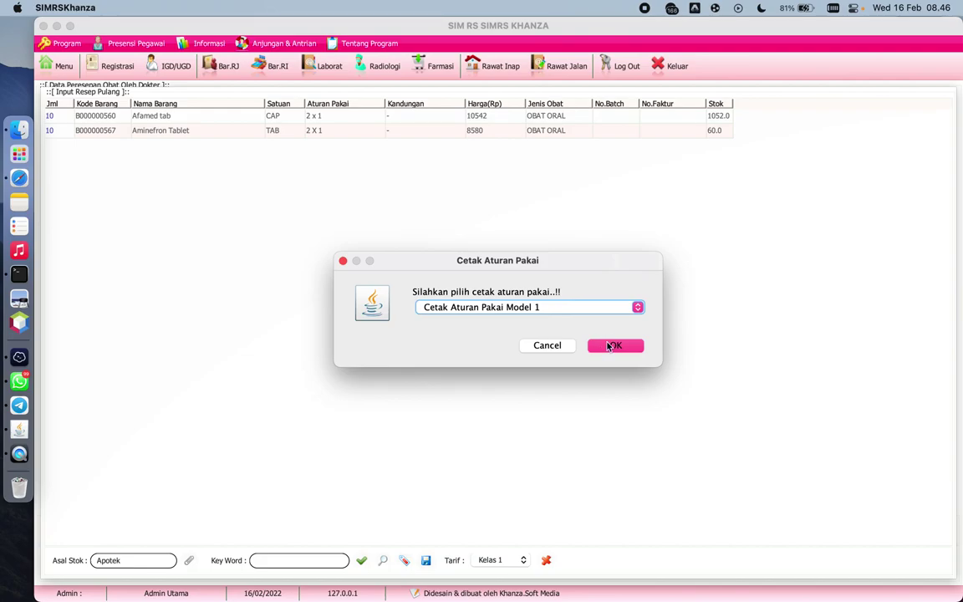
Generate the medicine labels with Cetak Aturan Pakai Model 1, enlarge the preview to 150% and close it
{"action": "left_click", "coordinate": [609, 344]}
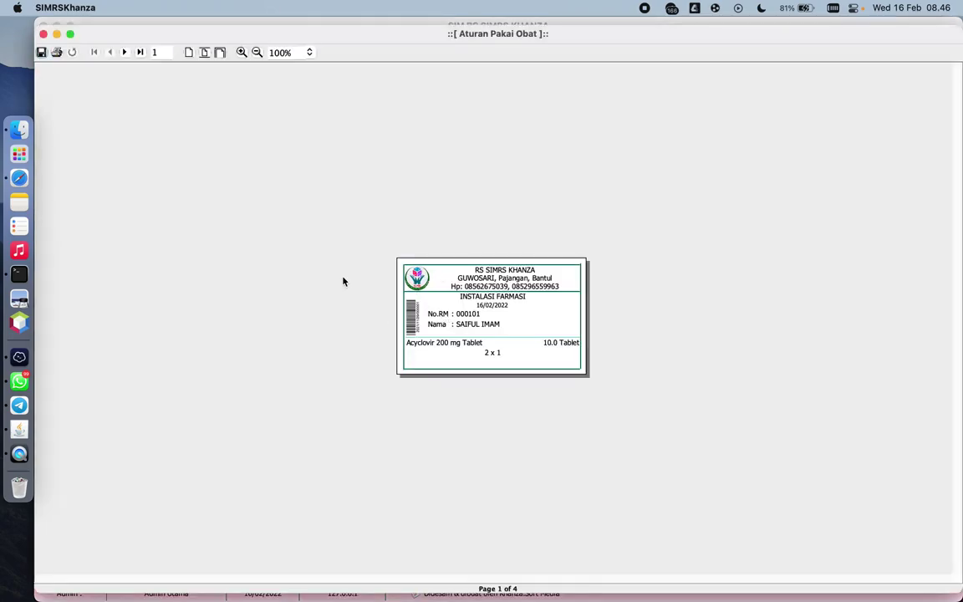
{"action": "left_click", "coordinate": [241, 52]}
{"action": "left_click", "coordinate": [240, 52]}
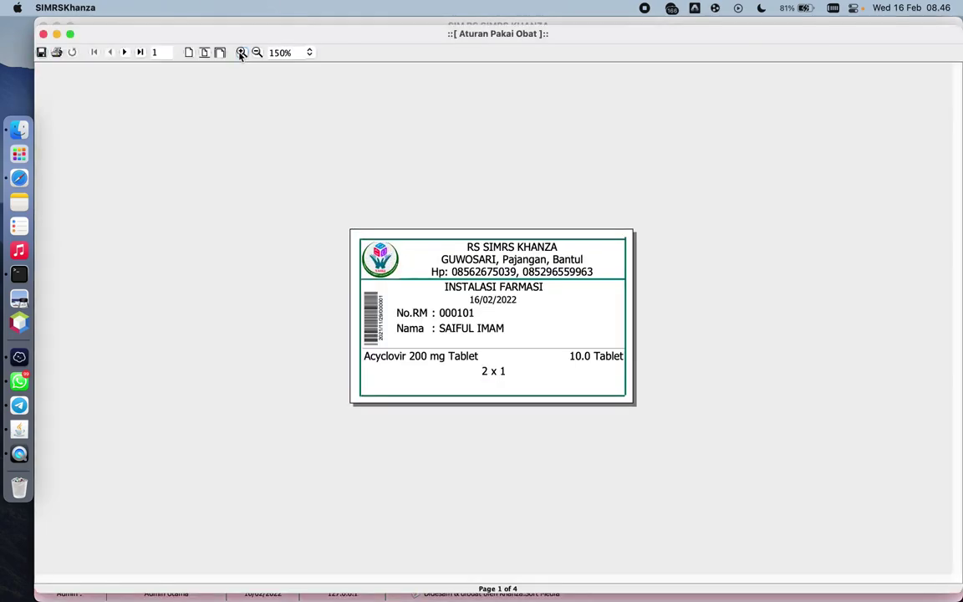
{"action": "left_click", "coordinate": [43, 34]}
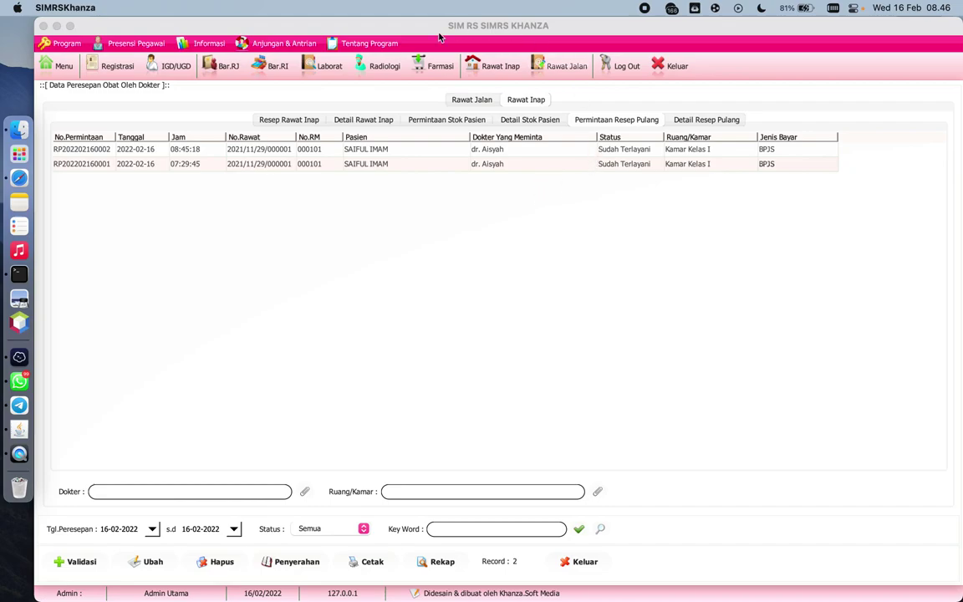
Open the inpatient billing of the BPJS patient in Kamar Kelas I and check the Resep Pulang charges
{"action": "left_click", "coordinate": [500, 66]}
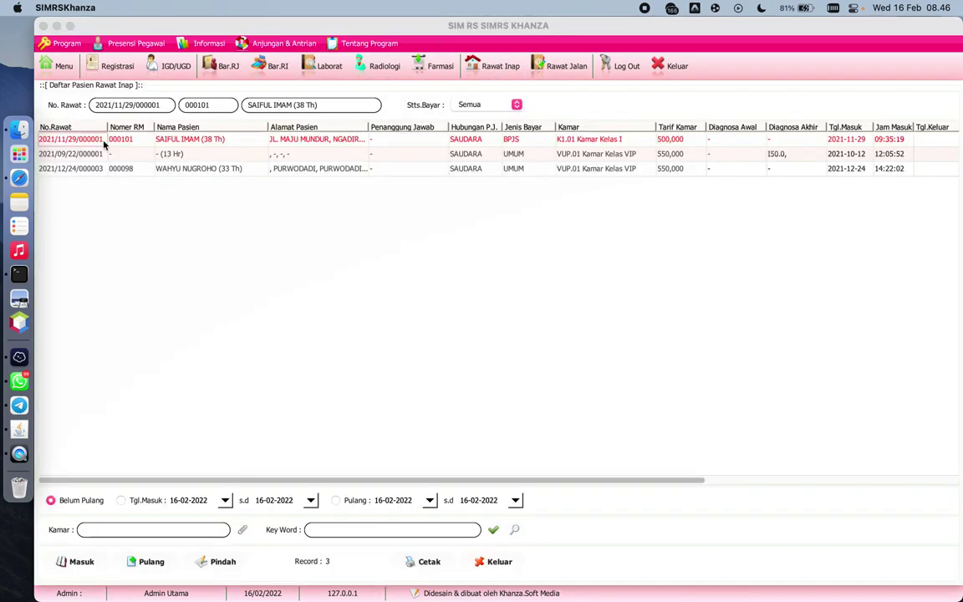
{"action": "double_click", "coordinate": [206, 142]}
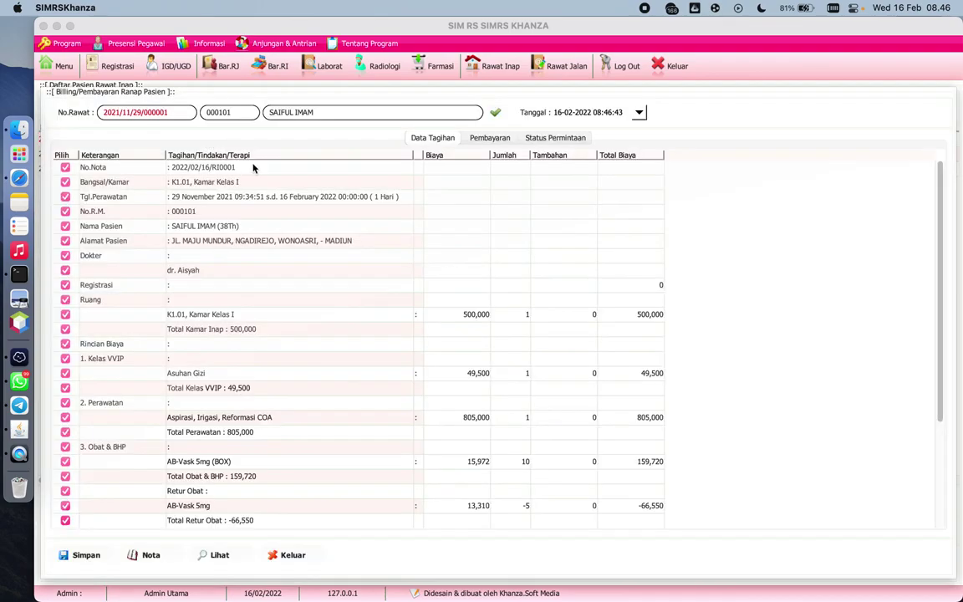
{"action": "scroll", "coordinate": [383, 204], "scroll_direction": "down", "scroll_amount": 5}
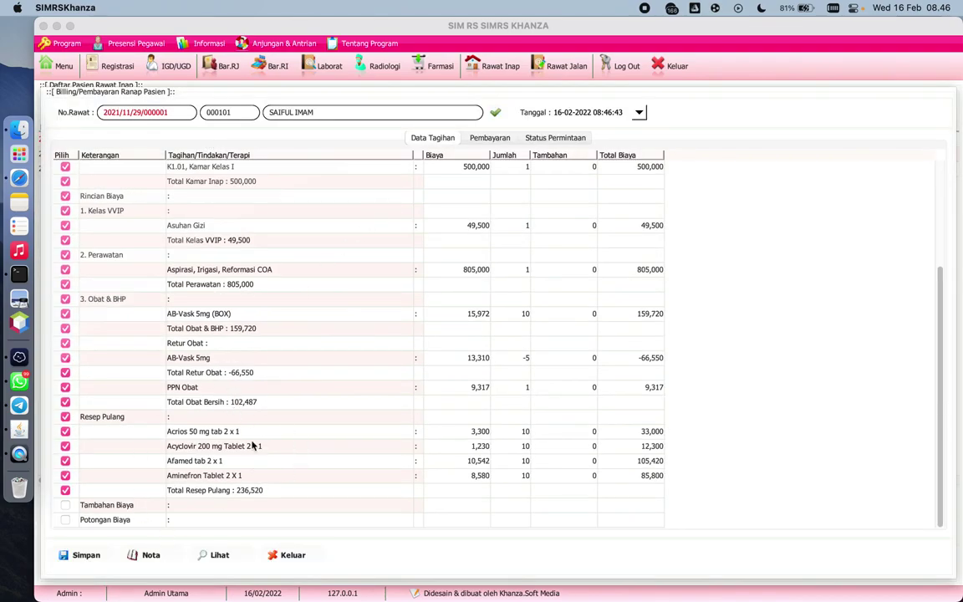
Return to the main menu and browse the modules under [D] Transaksi Inventory Obat, BHP Medis, Alat Kesehatan Pasien
{"action": "left_click", "coordinate": [55, 67]}
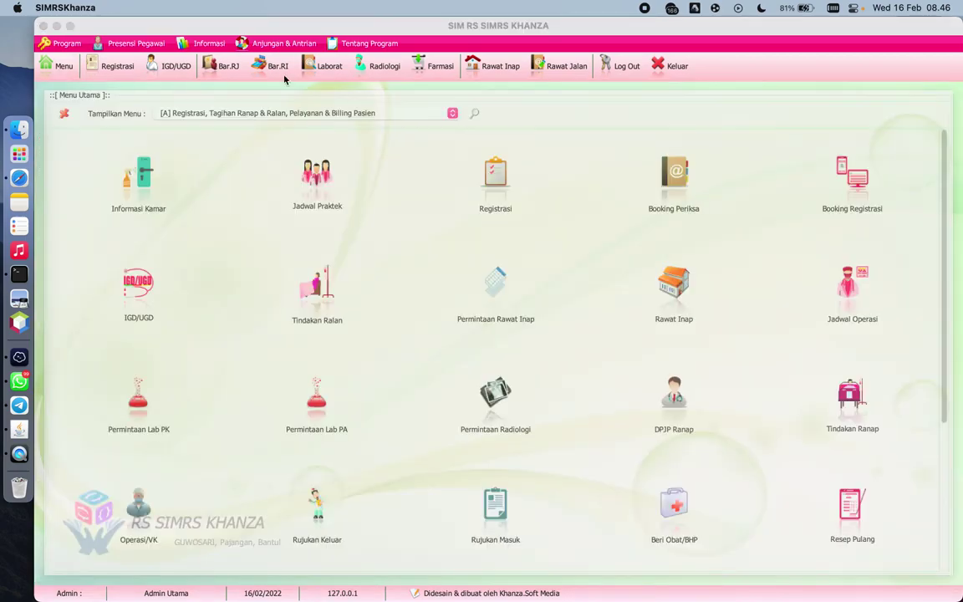
{"action": "left_click", "coordinate": [357, 112]}
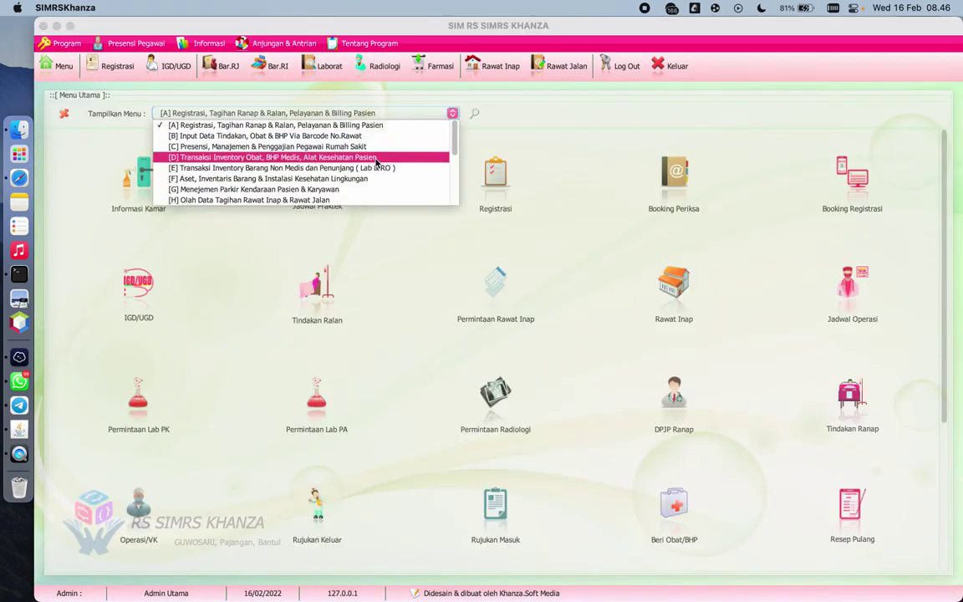
{"action": "left_click", "coordinate": [377, 157]}
{"action": "left_click_drag", "start_coordinate": [943, 202], "coordinate": [951, 518]}
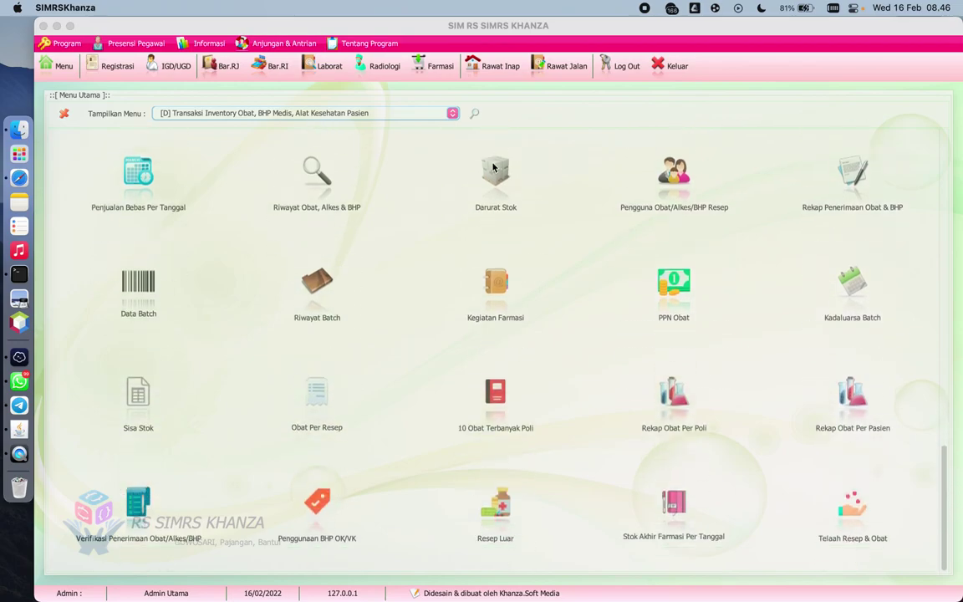
Search the main menu for "resep pula", open Resep Pulang and select the Acrios 50 mg tab record to check its details
{"action": "left_click", "coordinate": [479, 118]}
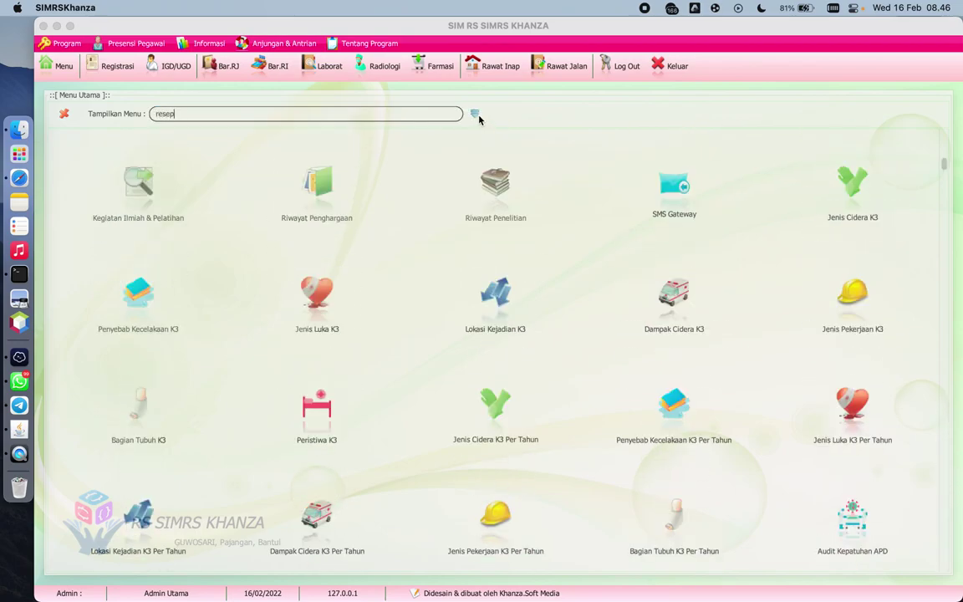
{"action": "type", "text": "resep pula"}
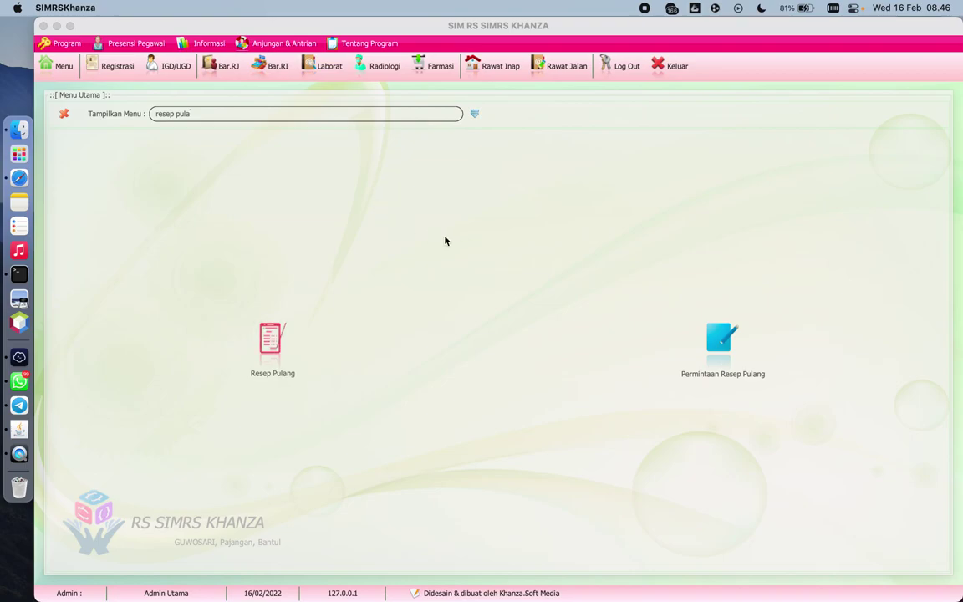
{"action": "left_click", "coordinate": [282, 338]}
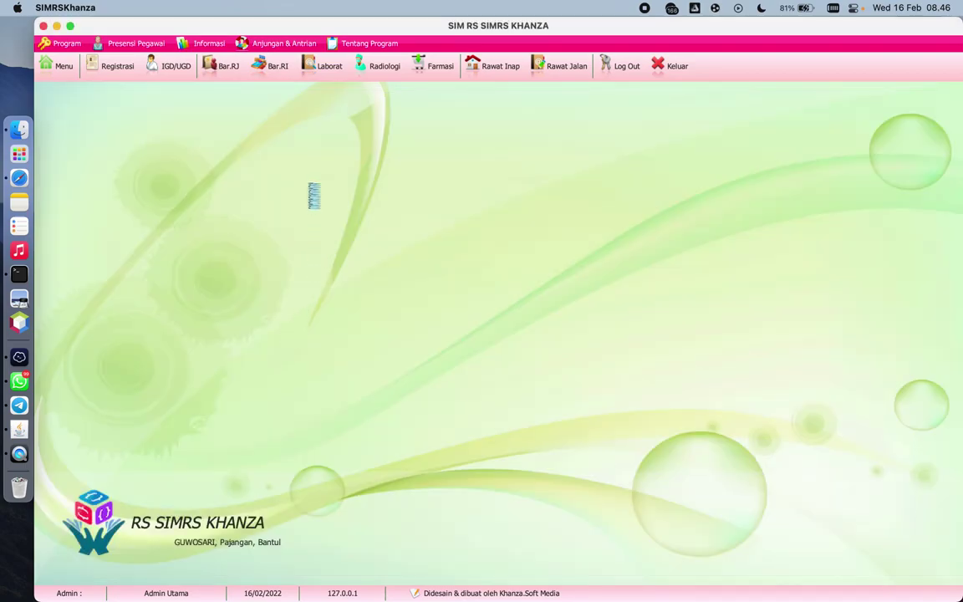
{"action": "left_click", "coordinate": [168, 100]}
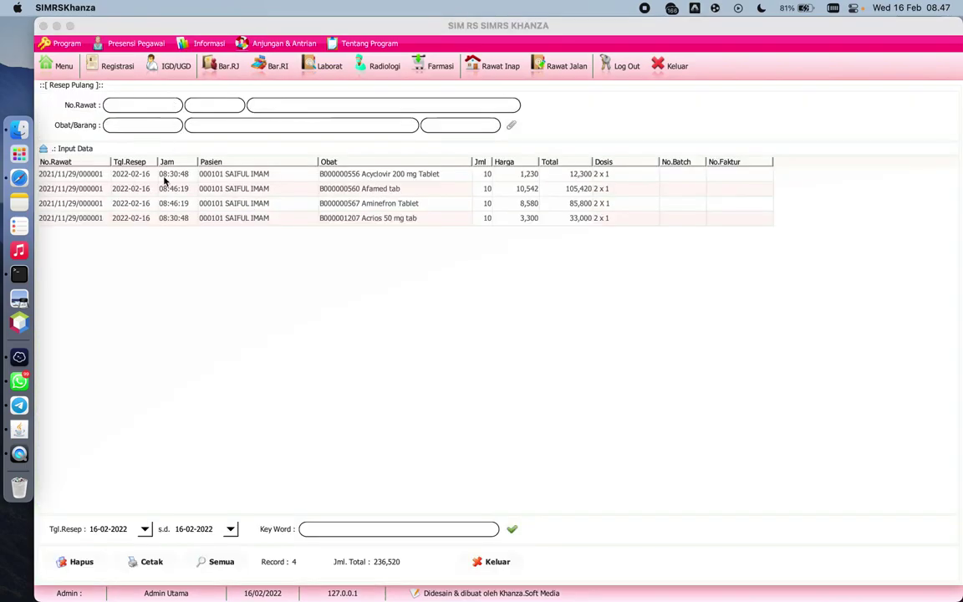
{"action": "left_click", "coordinate": [176, 217]}
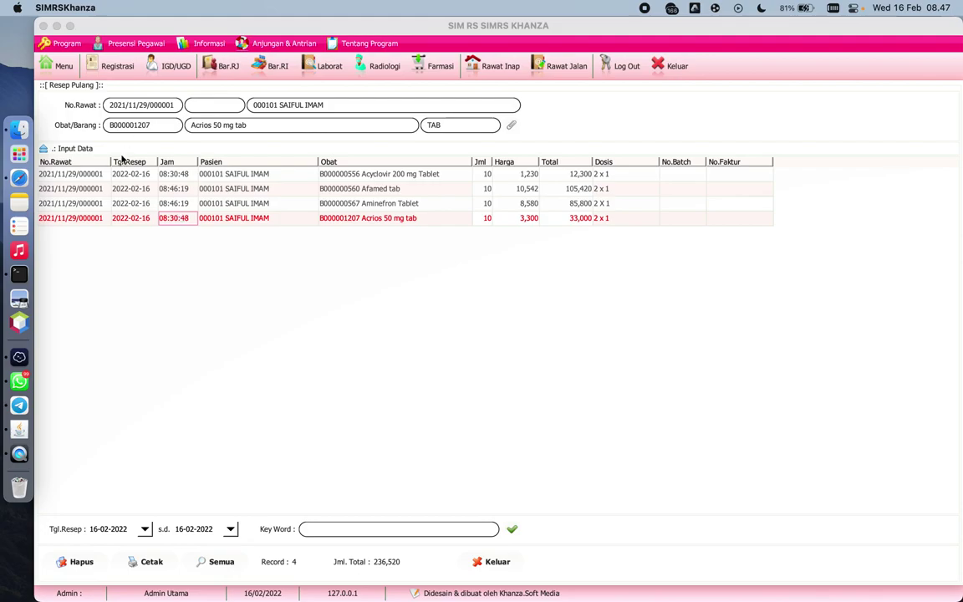
Return to the main menu and open Permintaan Resep Pulang to check the status of the take-home requests
{"action": "left_click", "coordinate": [63, 66]}
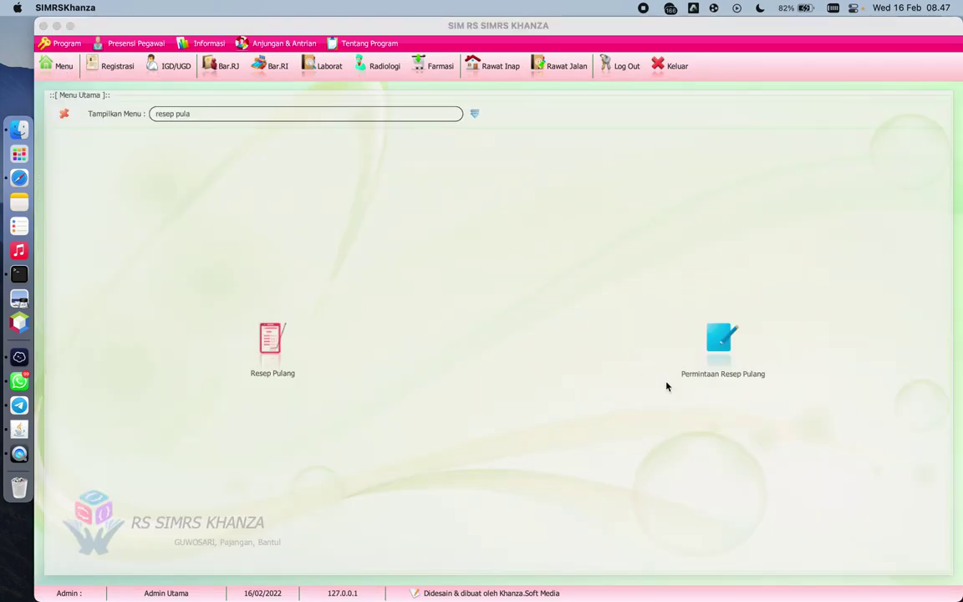
{"action": "left_click", "coordinate": [718, 352]}
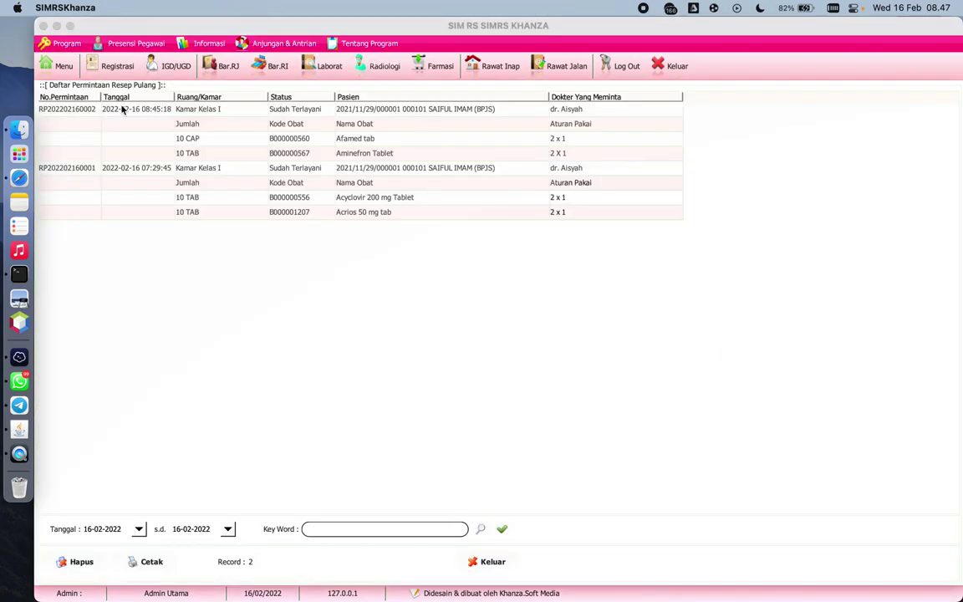